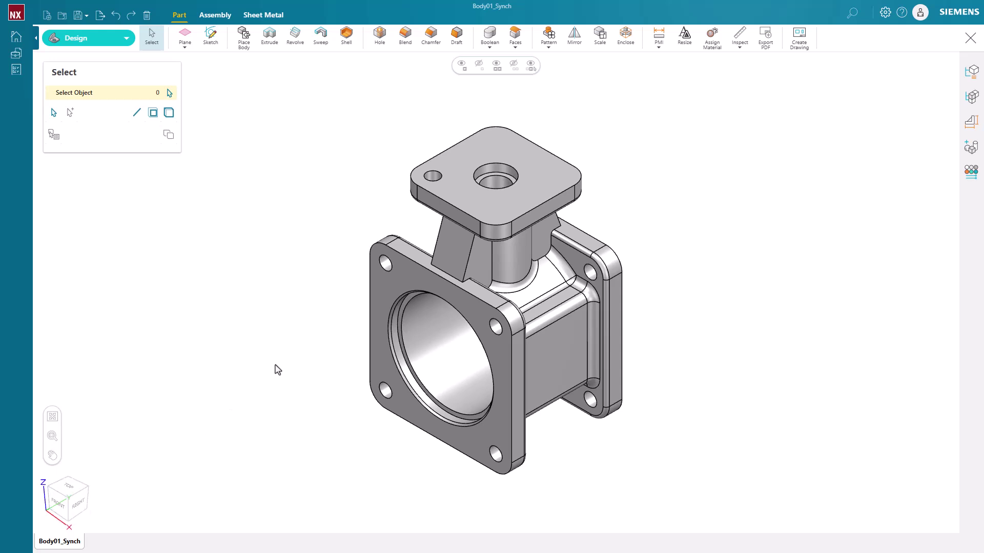
Try selecting the front flange face, its upper corner bolt hole and a window of top flange faces, clearing each selection
left_click(388, 289)
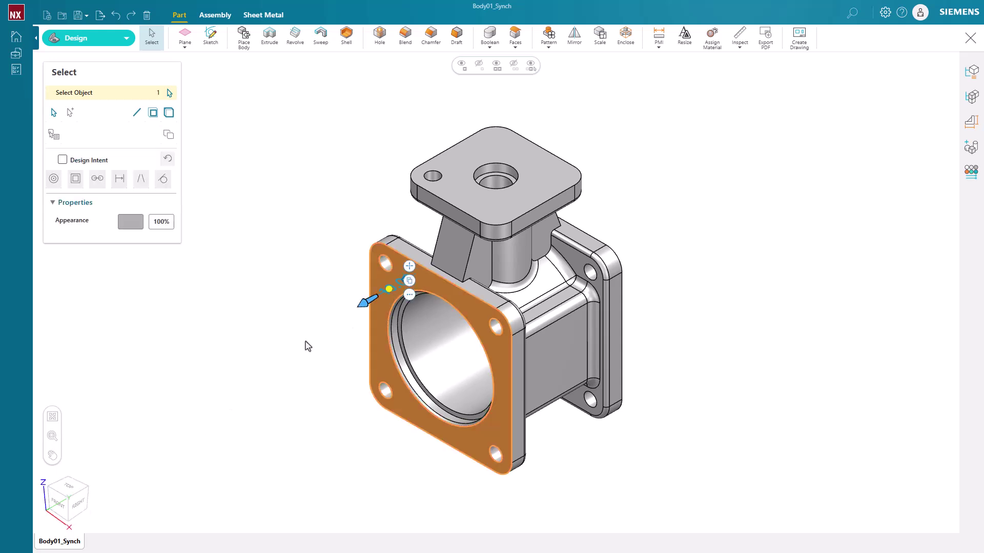
left_click(307, 347)
left_click(383, 263)
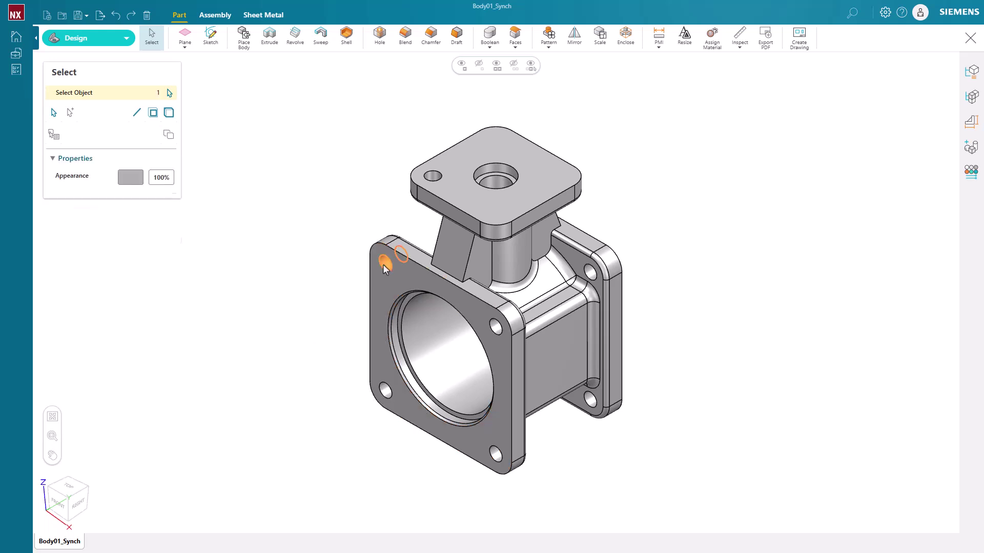
left_click(314, 314)
left_click_drag(374, 95, 618, 236)
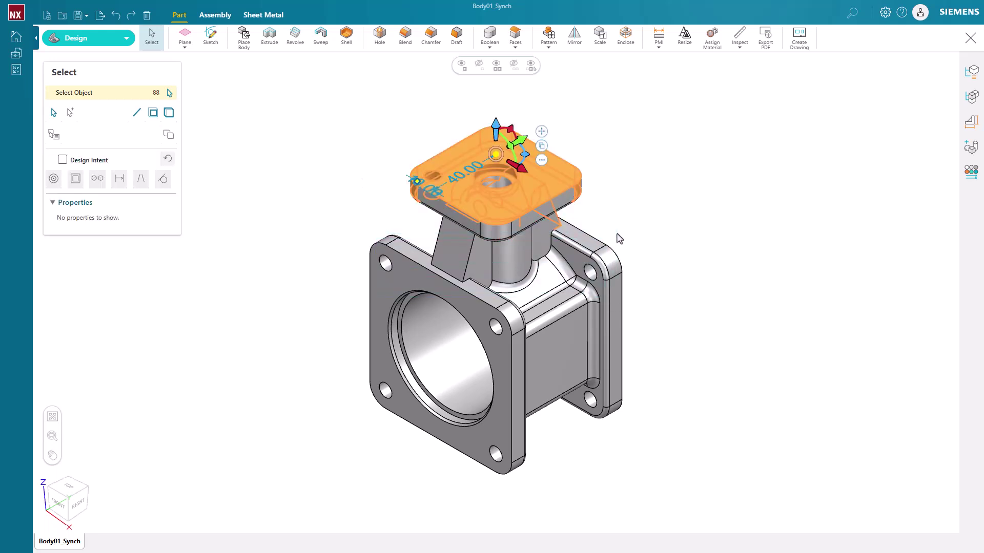
left_click(318, 241)
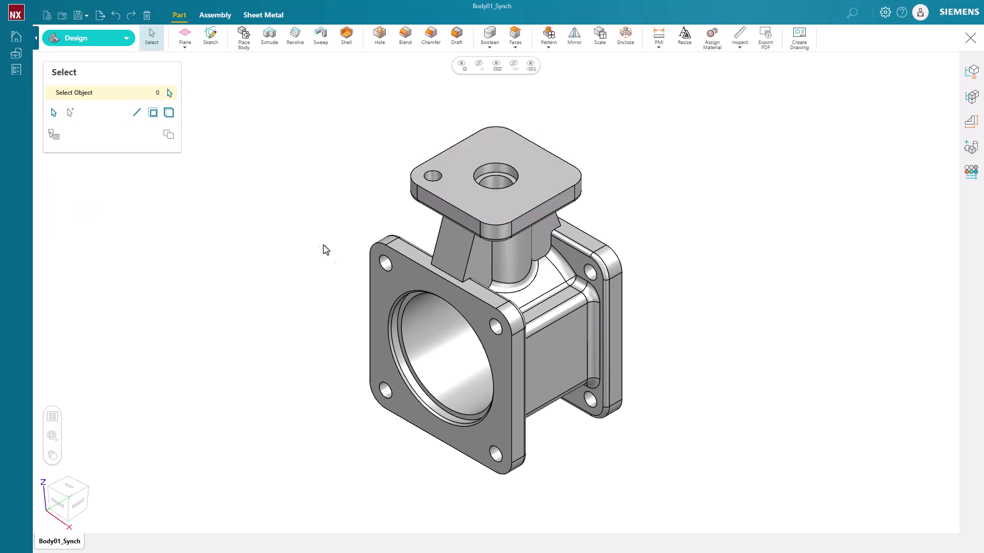
left_click(401, 281)
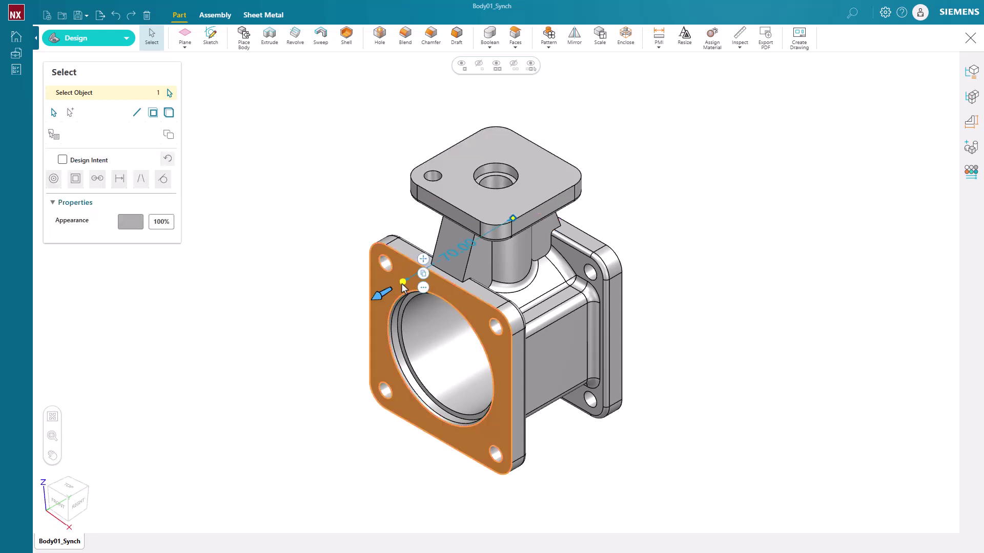
left_click(258, 336)
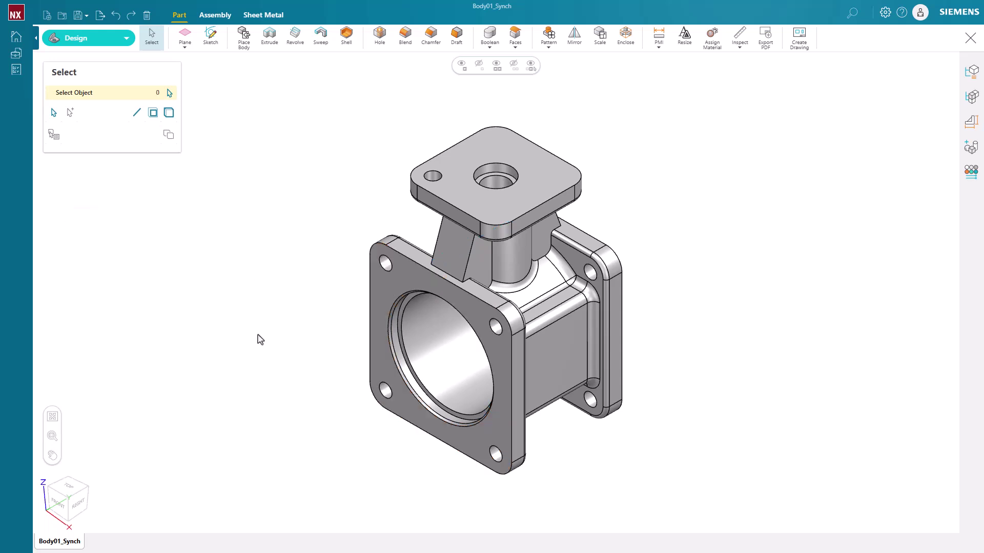
Limit selection to edges and then to faces, test-select the front and top flange faces, and clear the selection
left_click(167, 116)
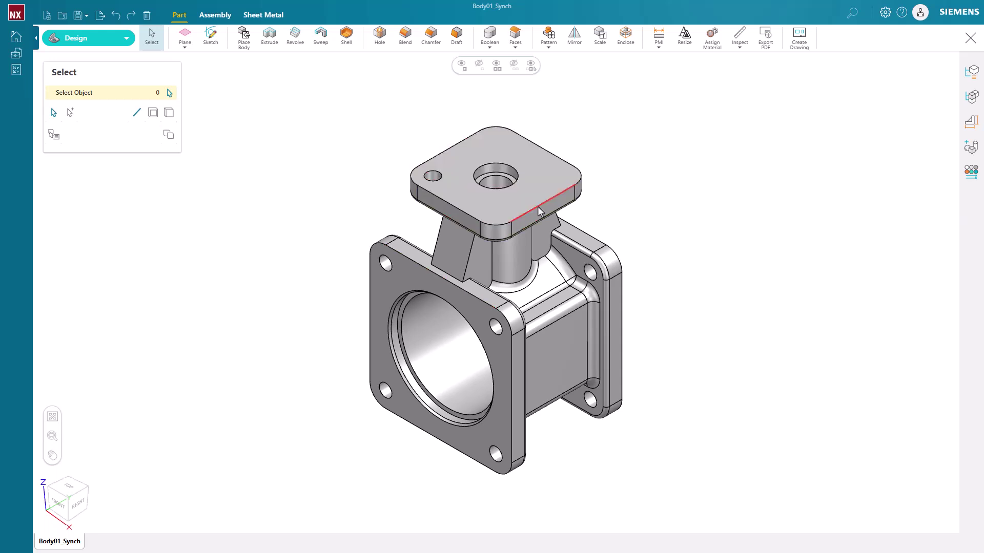
left_click(152, 112)
left_click(403, 276)
left_click(519, 193)
left_click(553, 346)
key("Escape")
Limit selection to solid bodies, test-select the whole part, and restore edge, face and body selection
left_click(169, 113)
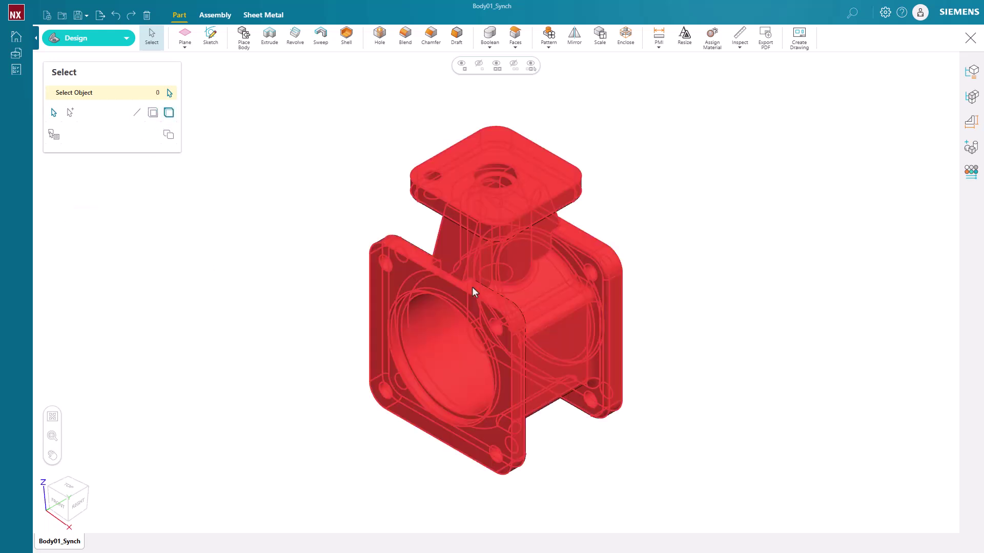
left_click(392, 287)
key("Escape")
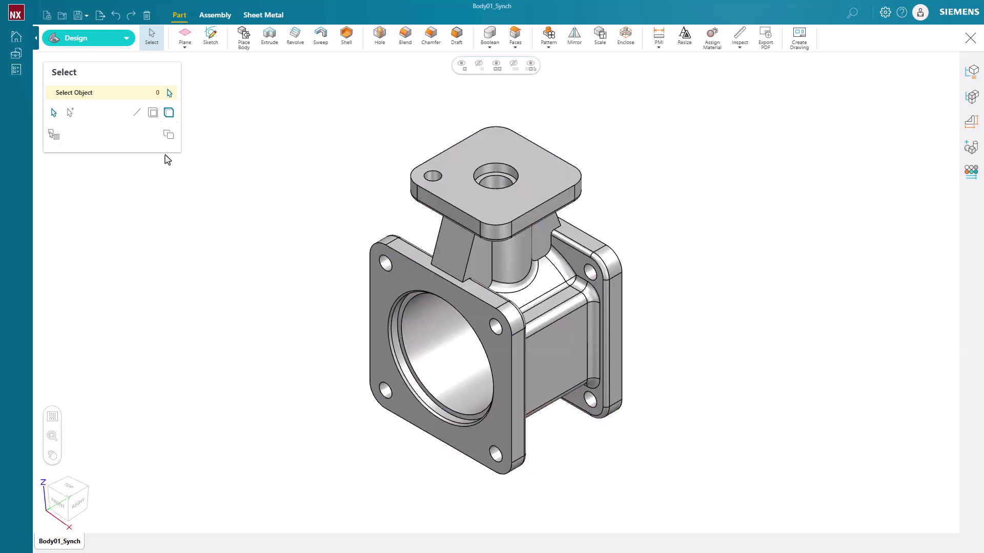
left_click(136, 113)
Test-select the hidden bore face beneath the top flange from the list of overlapping candidates, and clear the selection
left_click(54, 136)
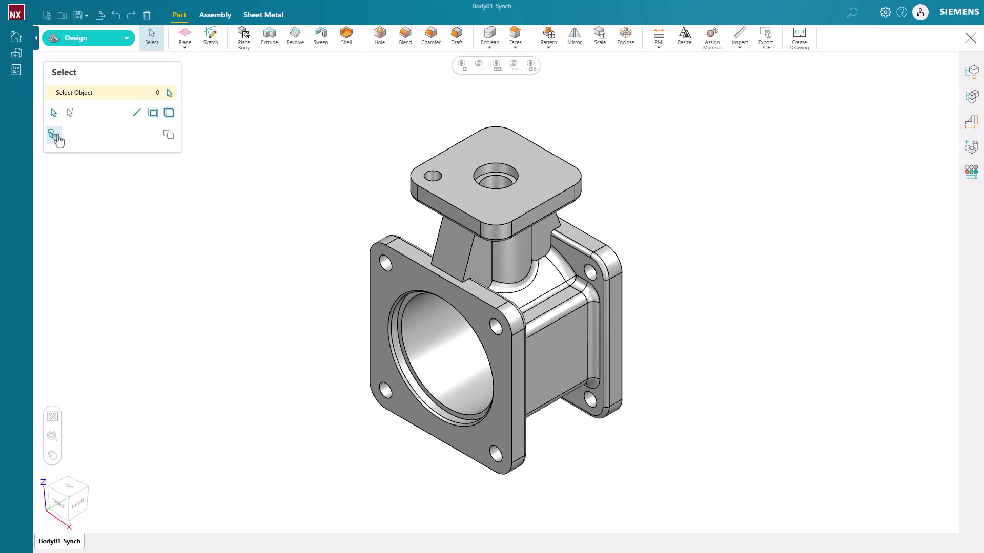
left_click(491, 220)
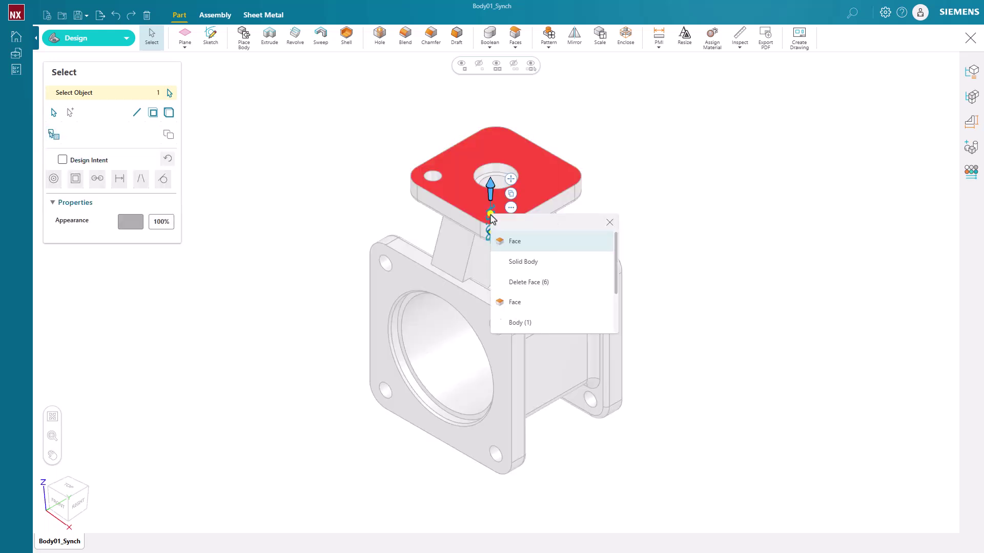
left_click(525, 303)
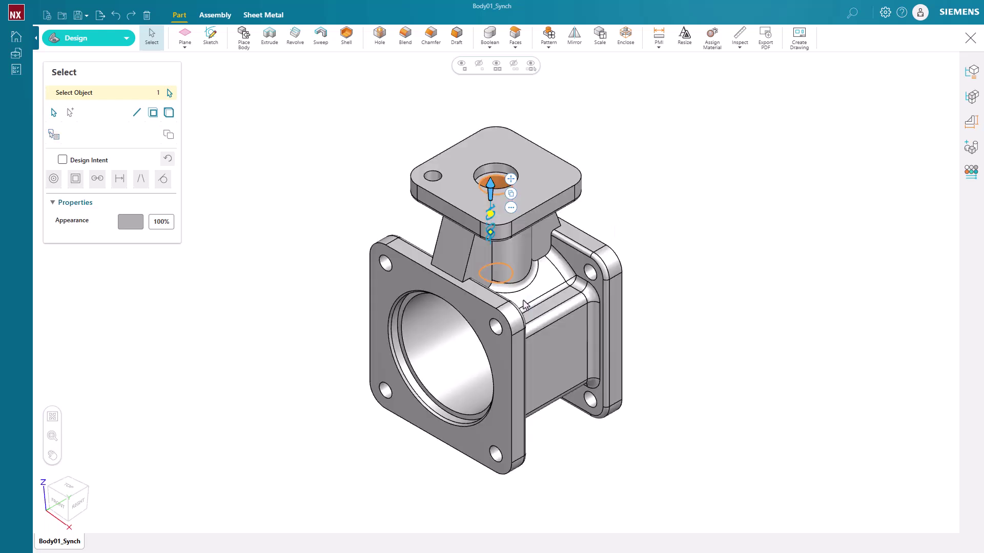
key("Escape")
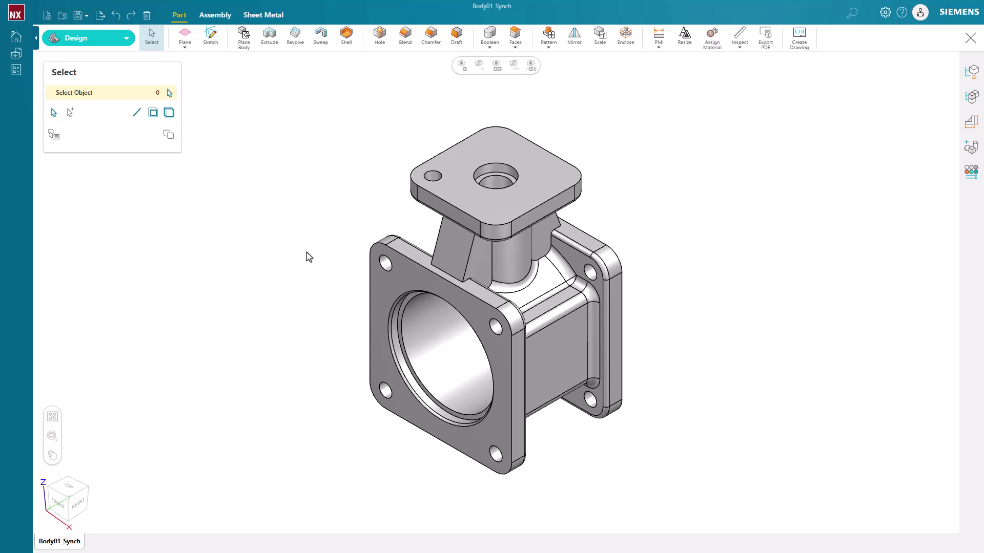
Try moving the small top flange hole along one axis to the front corner, and undo the move
left_click(432, 177)
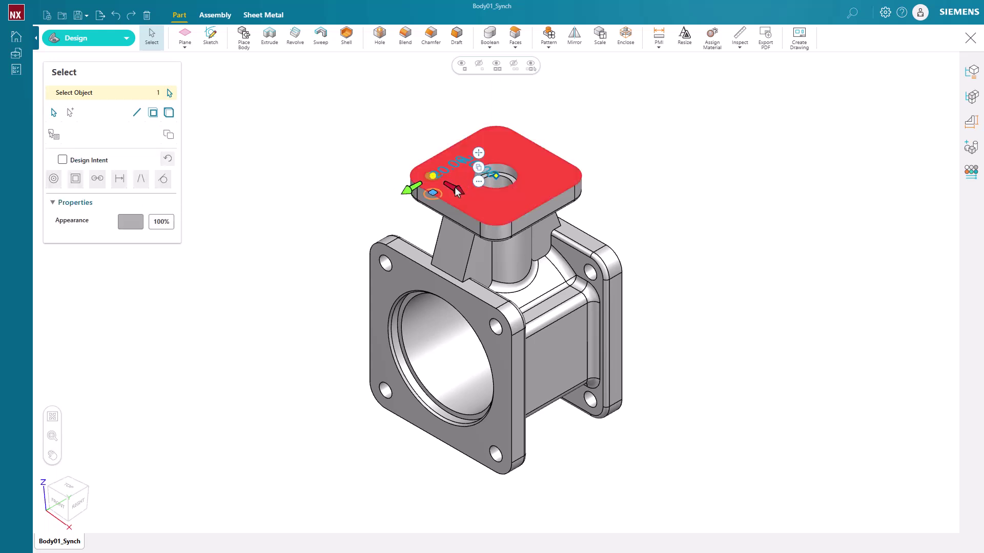
key("Delete")
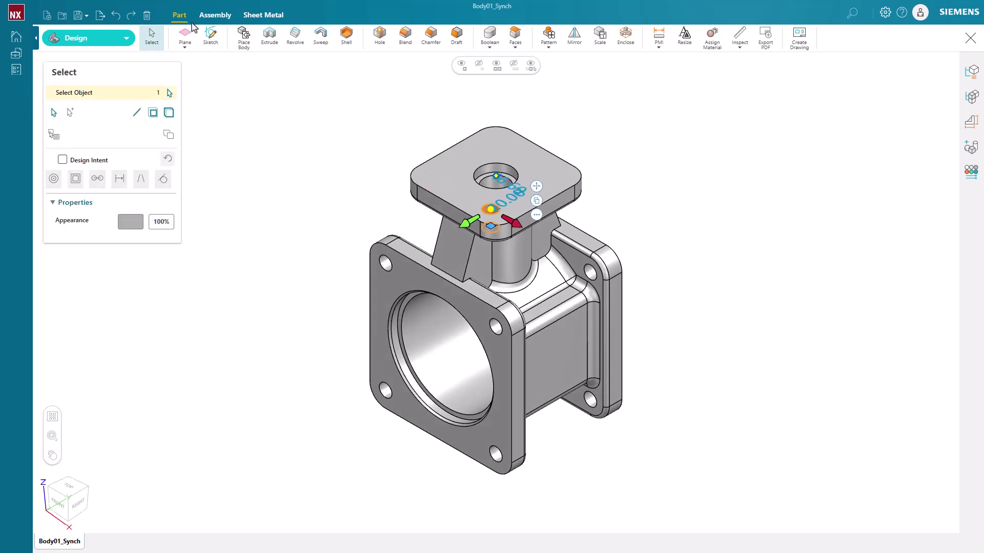
left_click(116, 16)
left_click(116, 16)
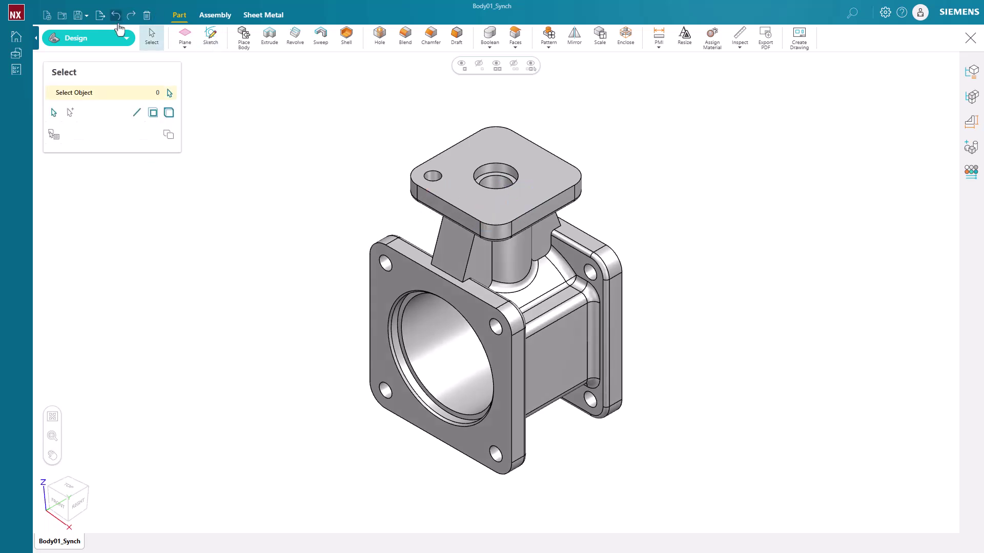
Try moving the small top flange hole to the flange's rear corner, and undo the move
left_click(426, 177)
left_click_drag(425, 179, 490, 143)
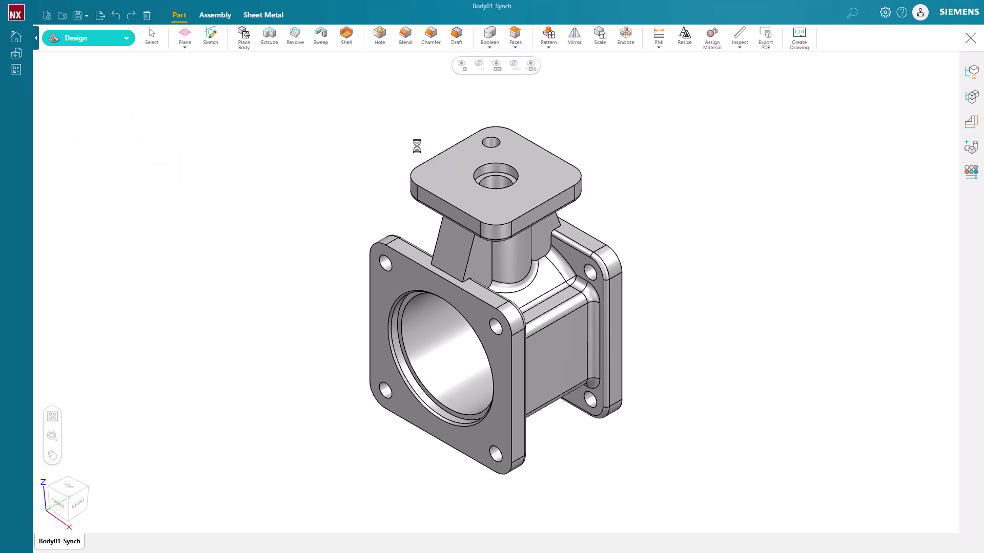
left_click(116, 16)
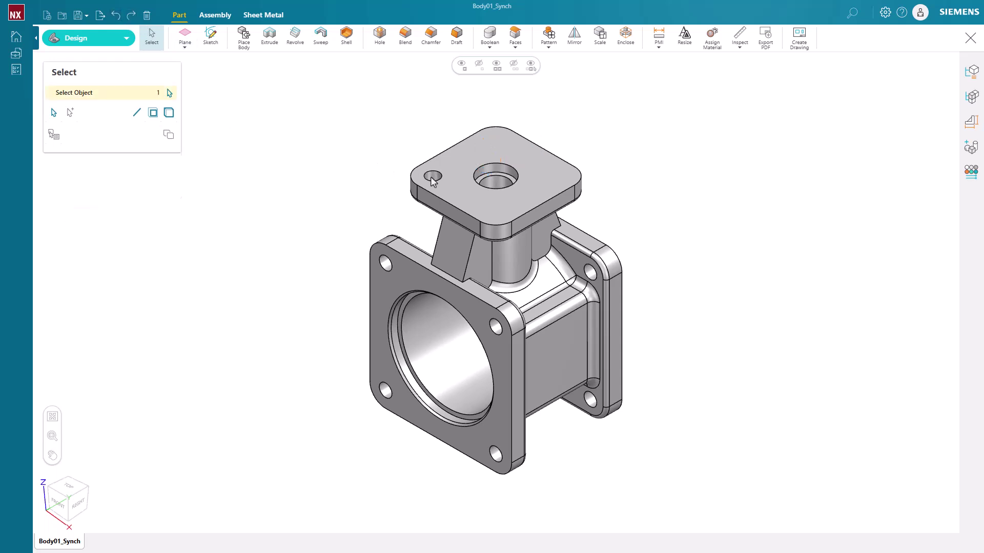
Try moving the small top flange hole to the diagonally opposite corner of the flange, and undo the move
left_click(432, 179)
left_click(478, 185)
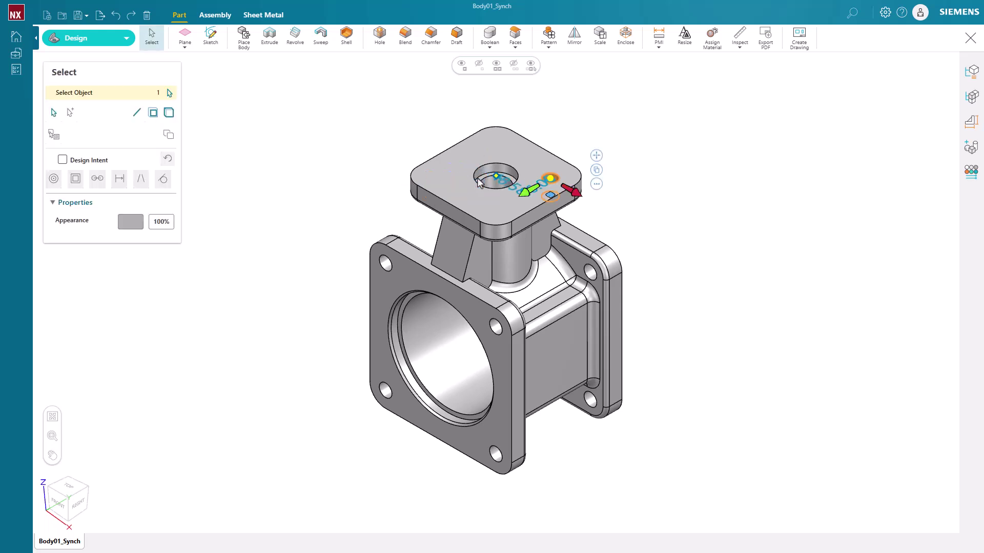
left_click(391, 175)
left_click(115, 14)
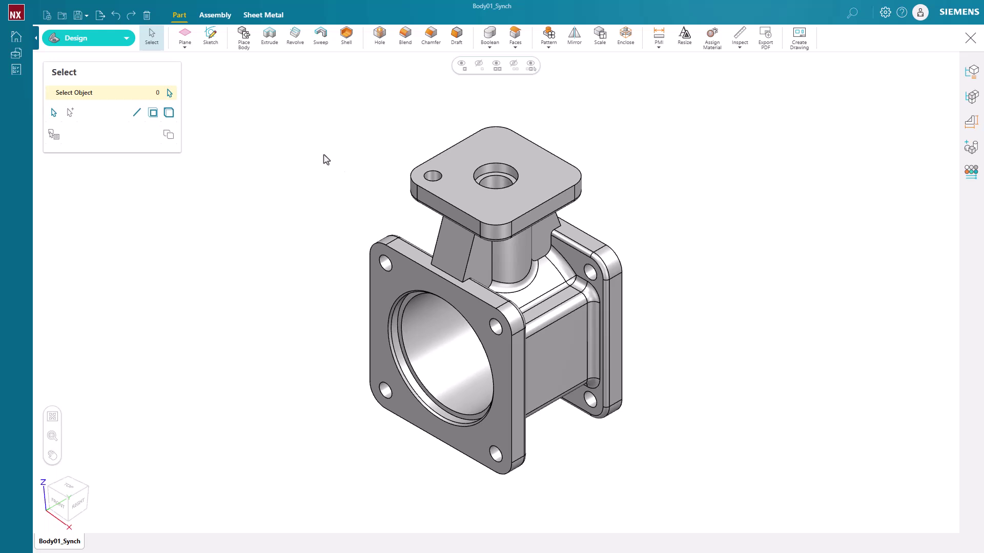
Rotate the sloped front rib face outward by about 7.73° about its lower edge, working from the right view
left_click(452, 247)
left_click_drag(451, 245, 462, 281)
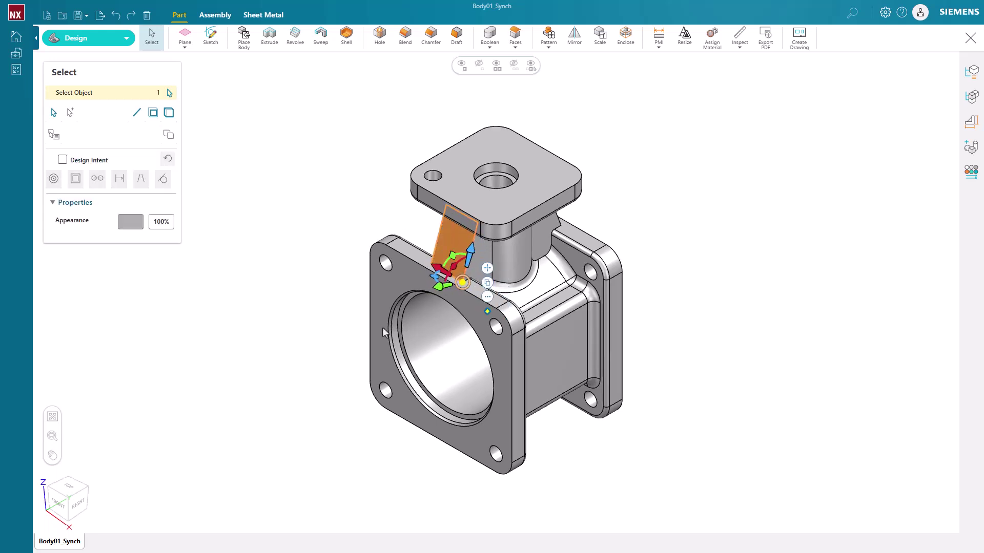
left_click(76, 505)
left_click_drag(399, 188, 419, 134)
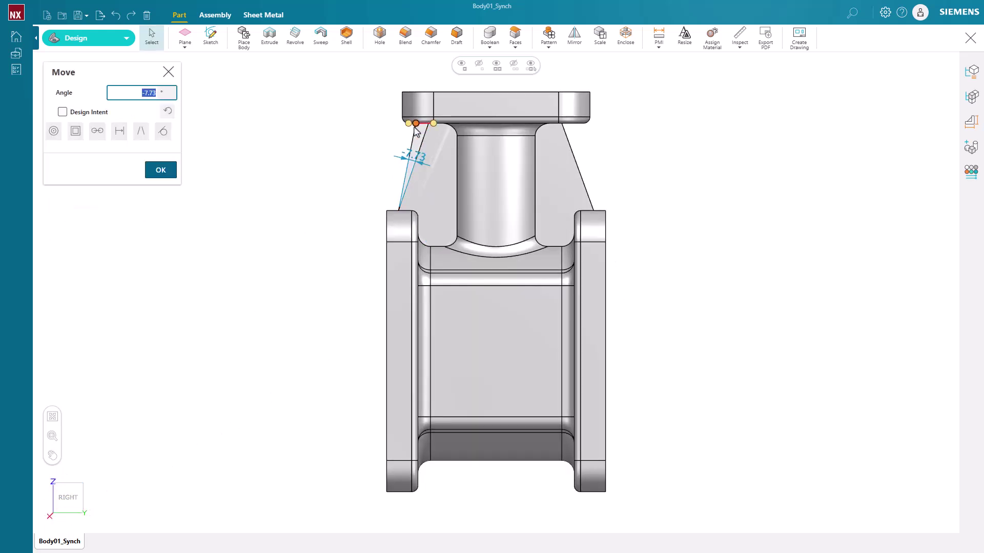
left_click(361, 180)
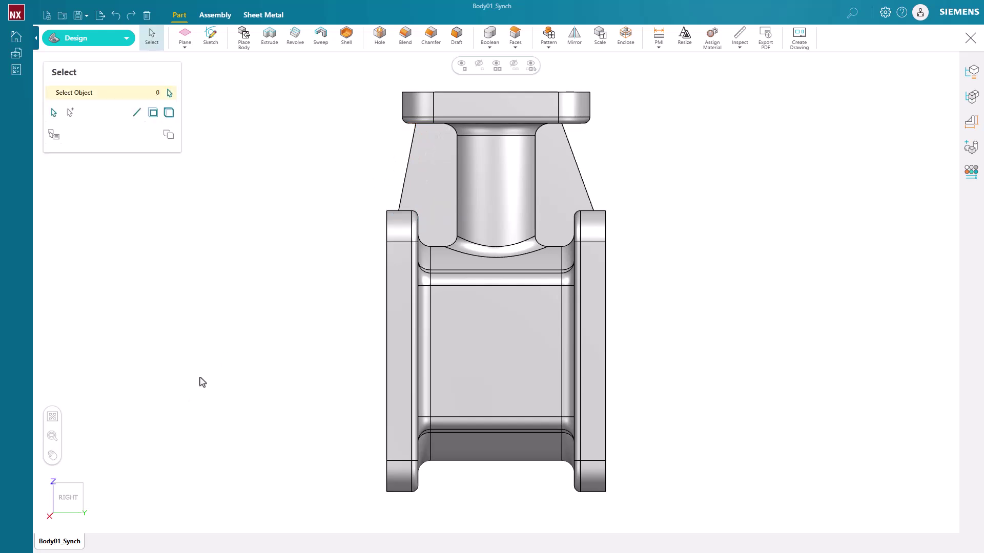
left_click(45, 520)
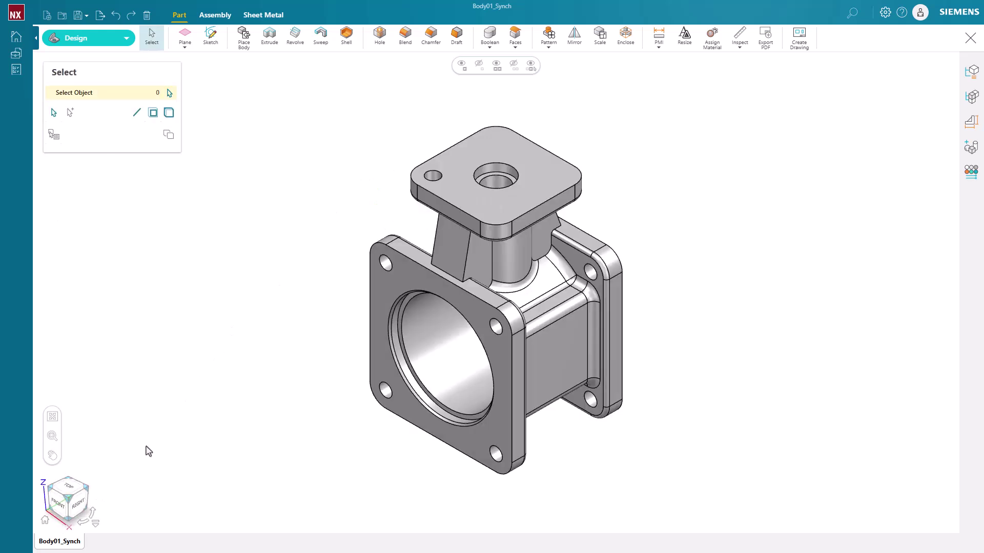
Try repositioning the rib face's move handle onto the long edge of the main housing, and clear the selection
left_click(452, 245)
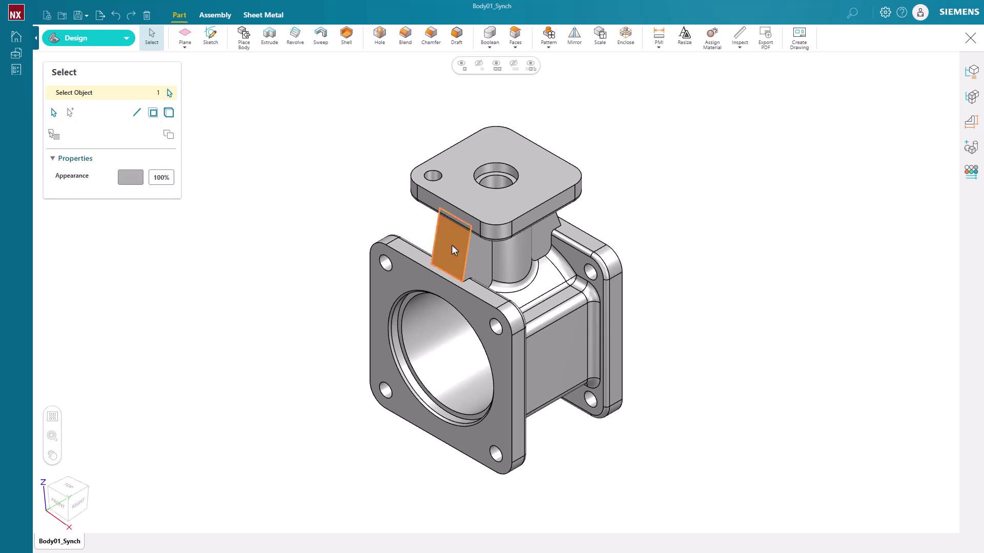
left_click_drag(451, 245, 536, 306)
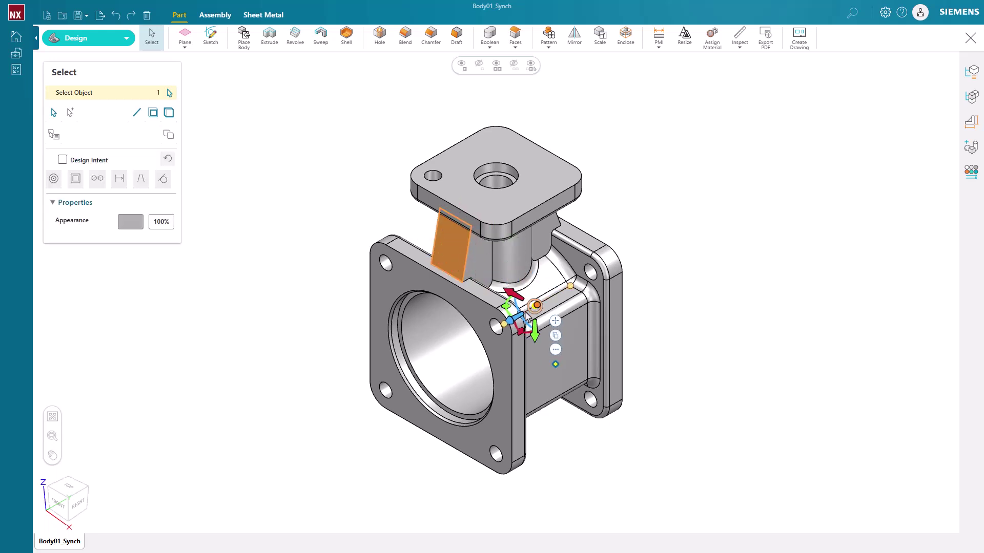
left_click(321, 369)
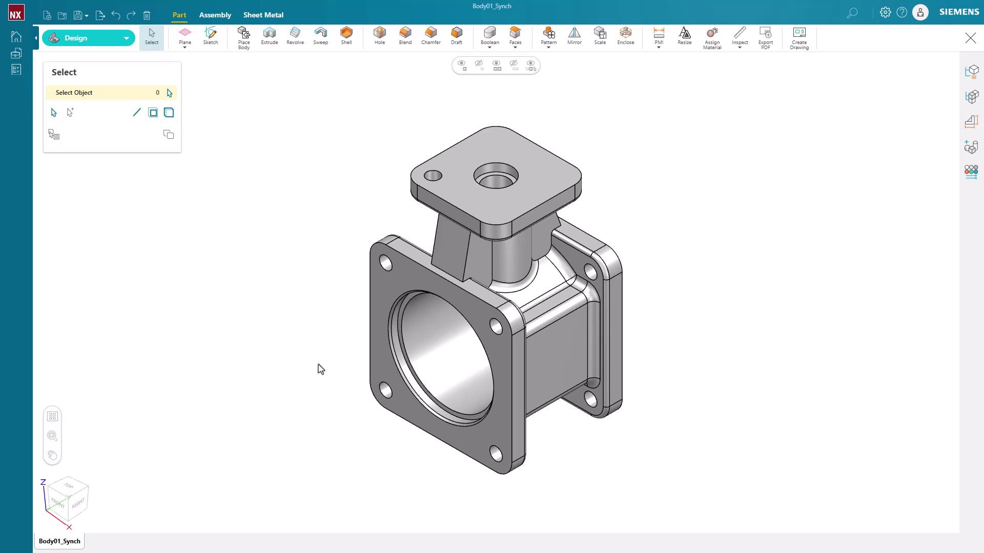
Anchor the move handle at the front rib face's lower edge and rotate the face back inward to match the opposite rib
left_click(444, 249)
left_click(464, 240)
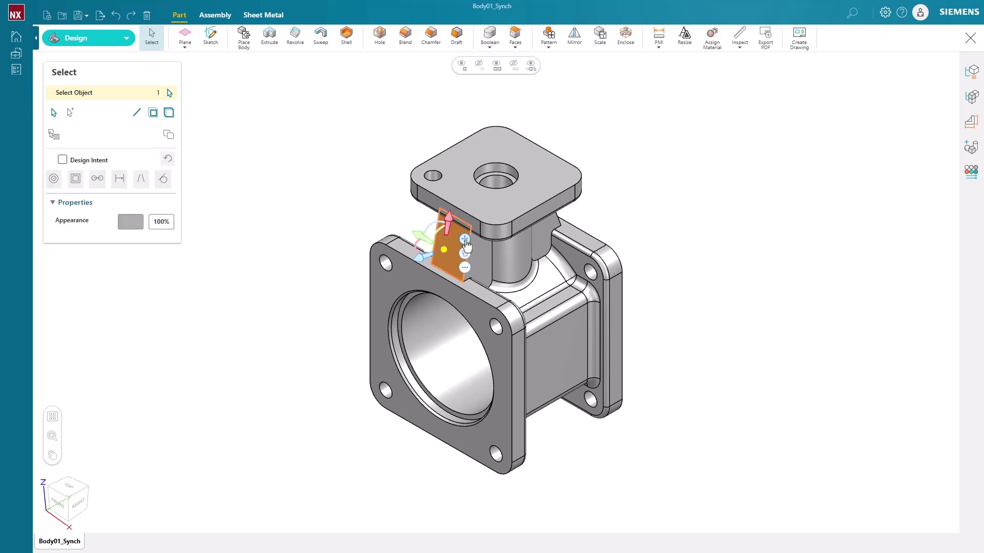
left_click(76, 502)
left_click_drag(404, 180, 400, 214)
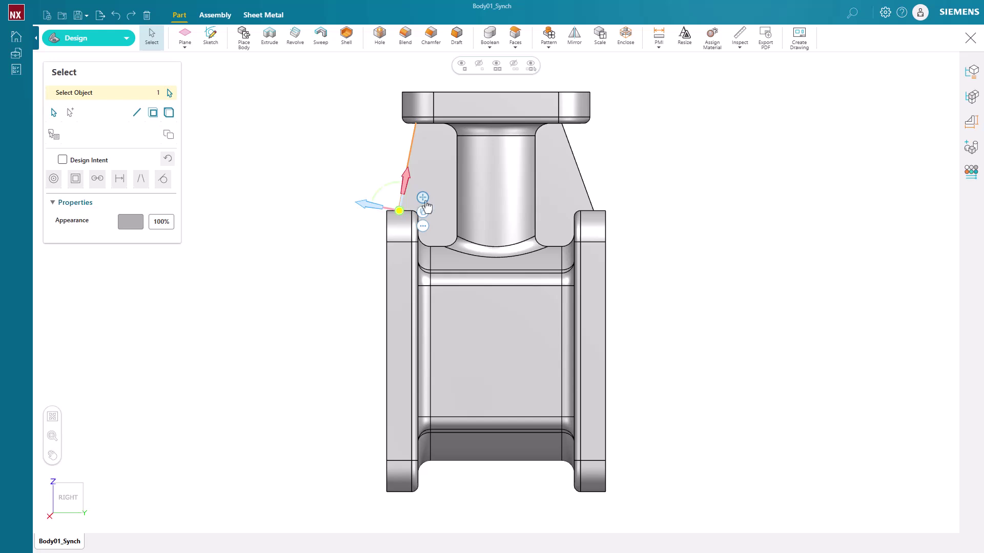
left_click_drag(410, 152, 428, 131)
key("Return")
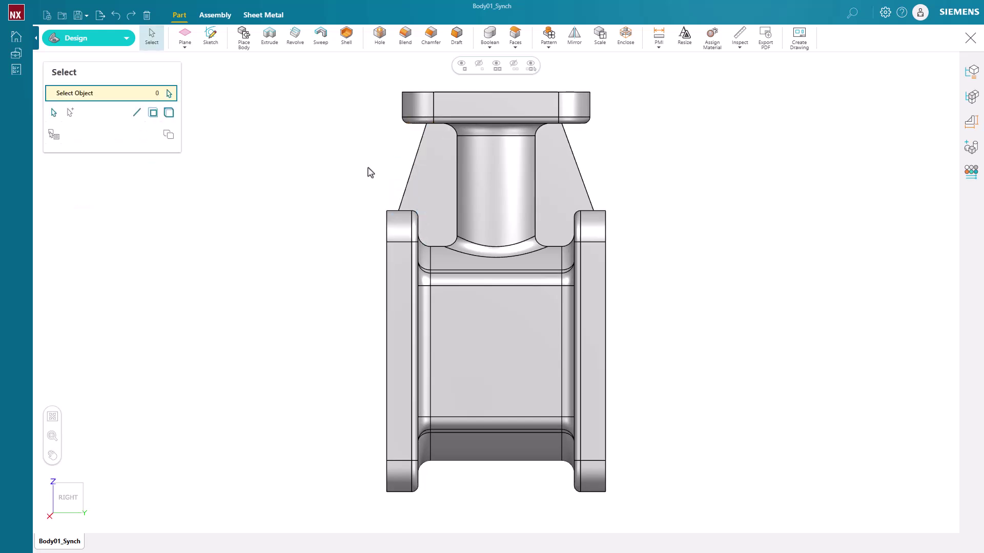
left_click(46, 520)
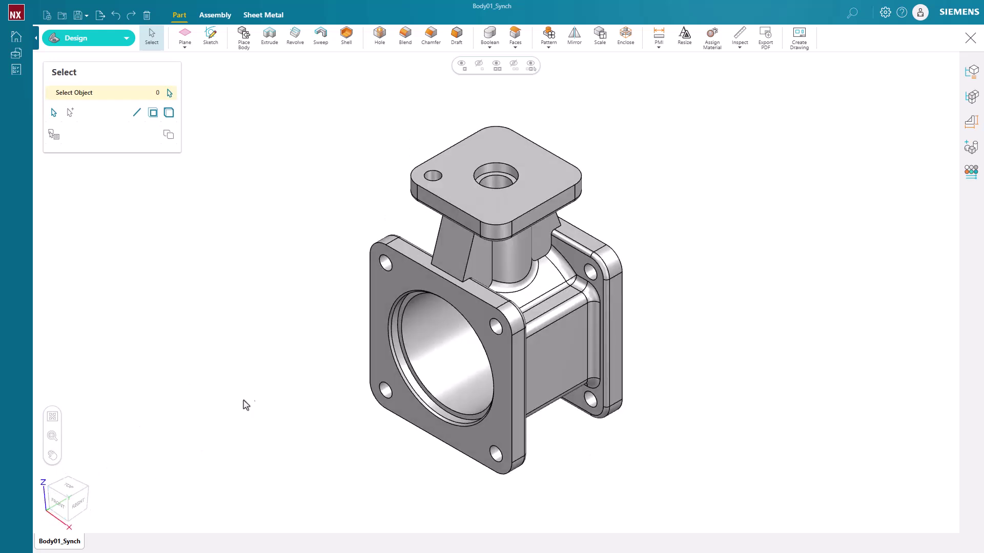
Copy the small top flange hole along one axis to the flange's front corner
left_click(431, 178)
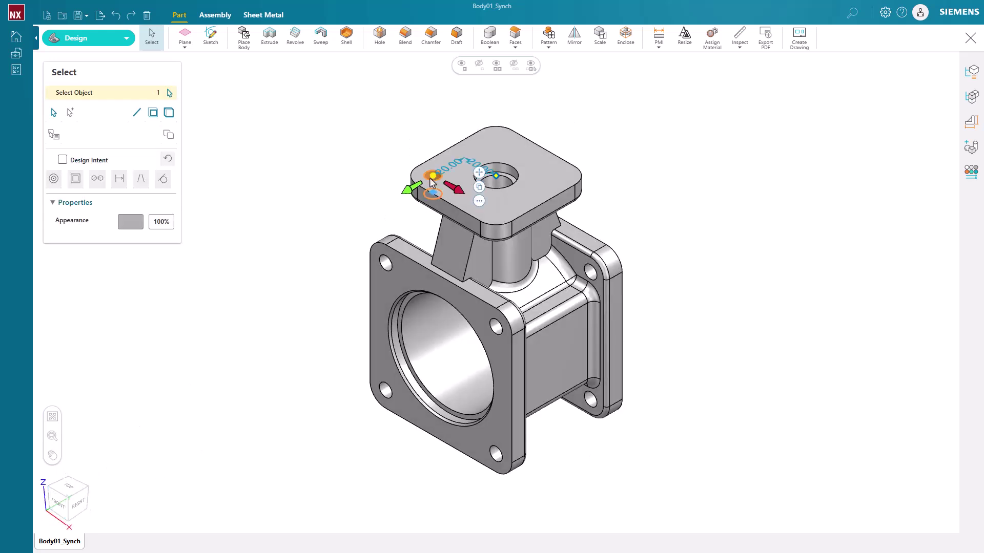
left_click(167, 138)
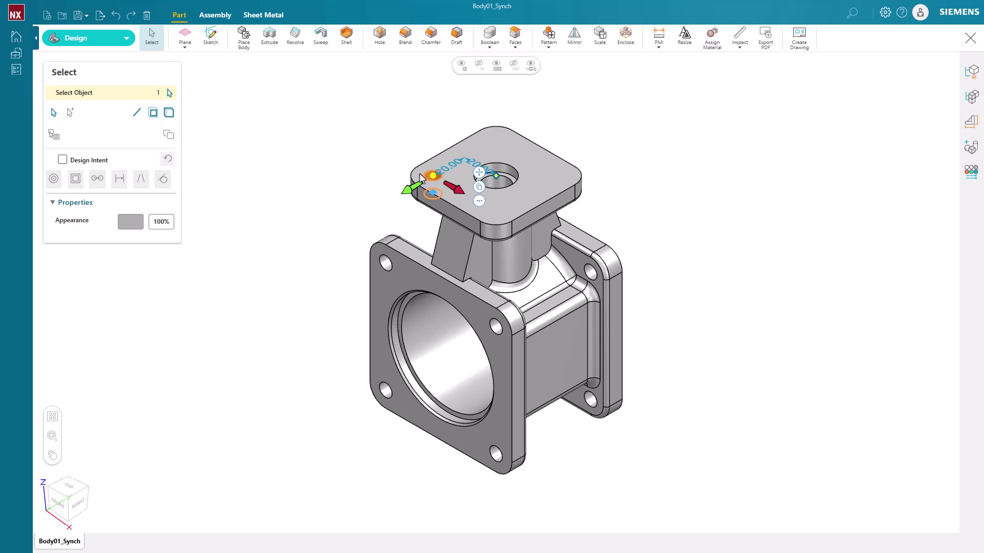
left_click(478, 188)
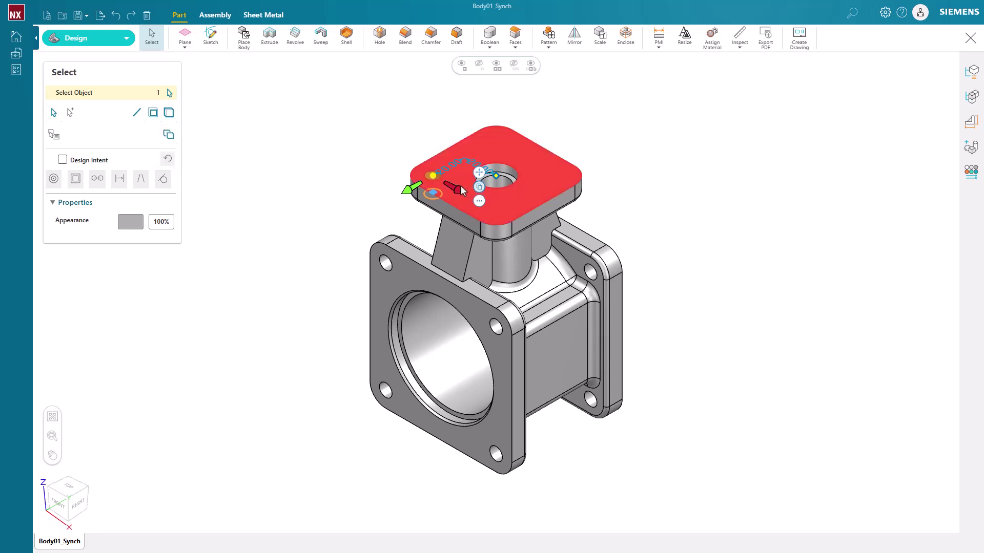
left_click_drag(455, 192, 496, 210)
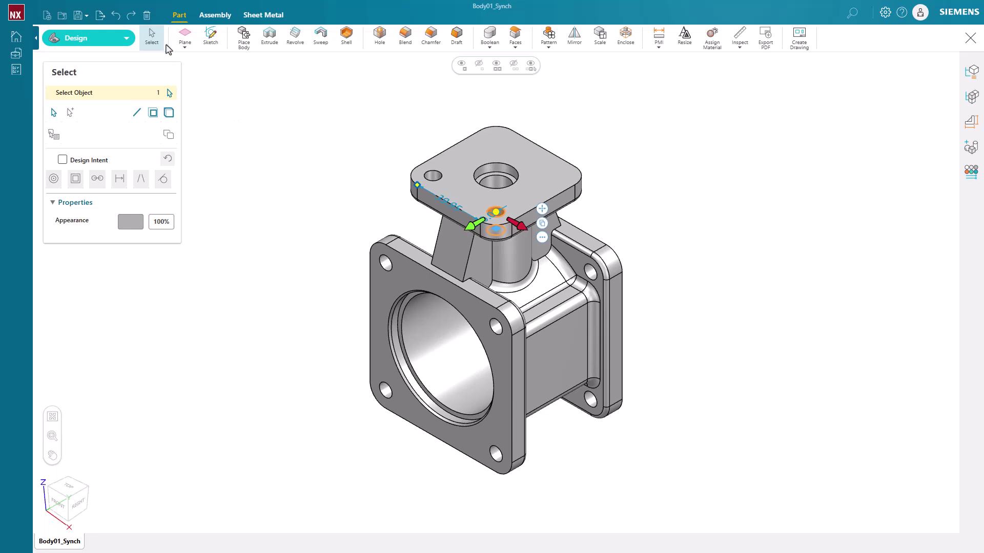
Delete the copied hole at the top flange's front corner and copy the remaining small hole to that corner again
left_click(147, 17)
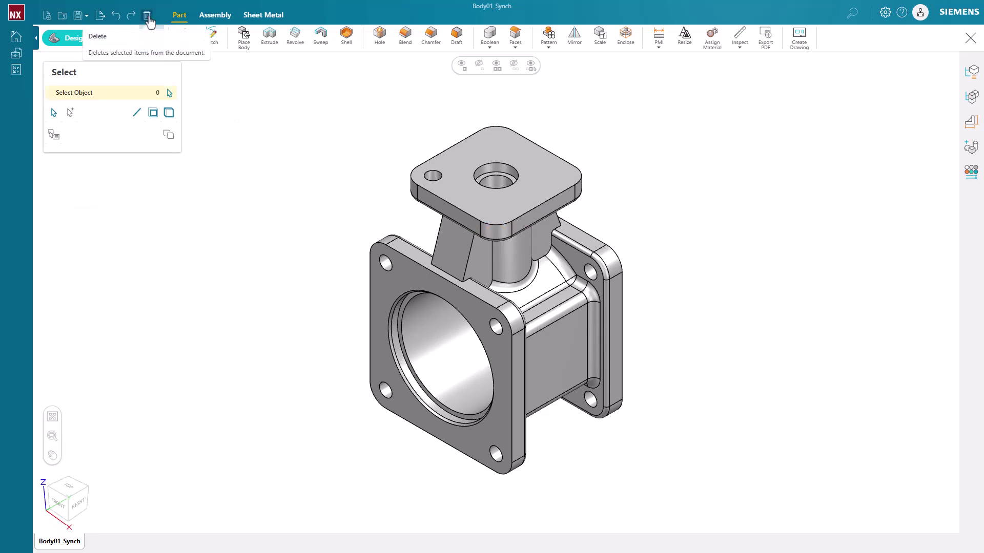
left_click(433, 175)
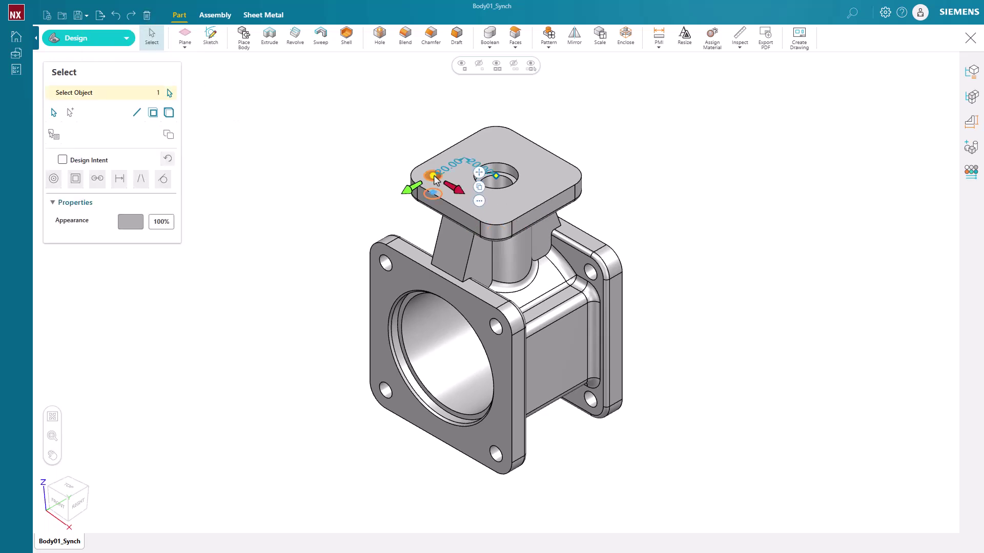
left_click_drag(458, 189, 496, 211)
key("Return")
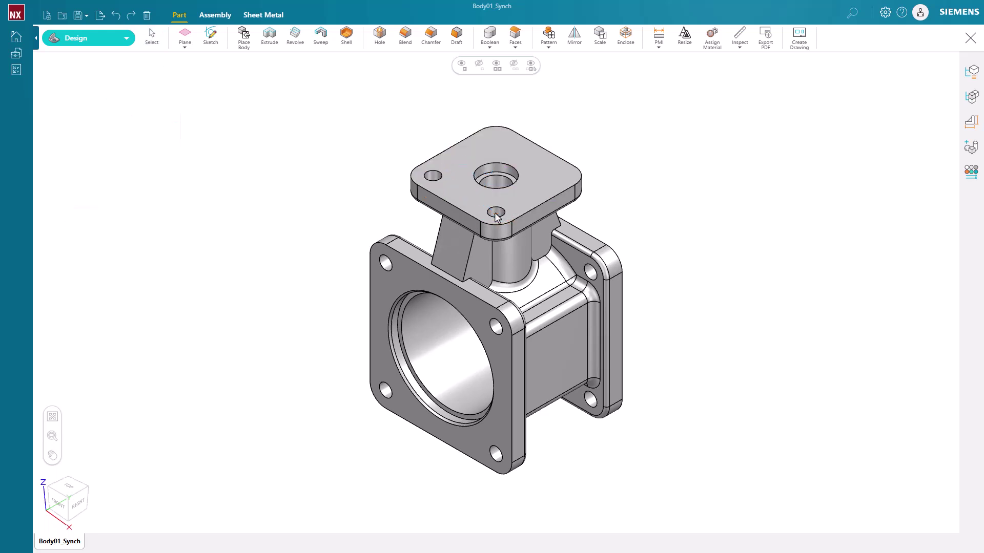
key("ctrl+z")
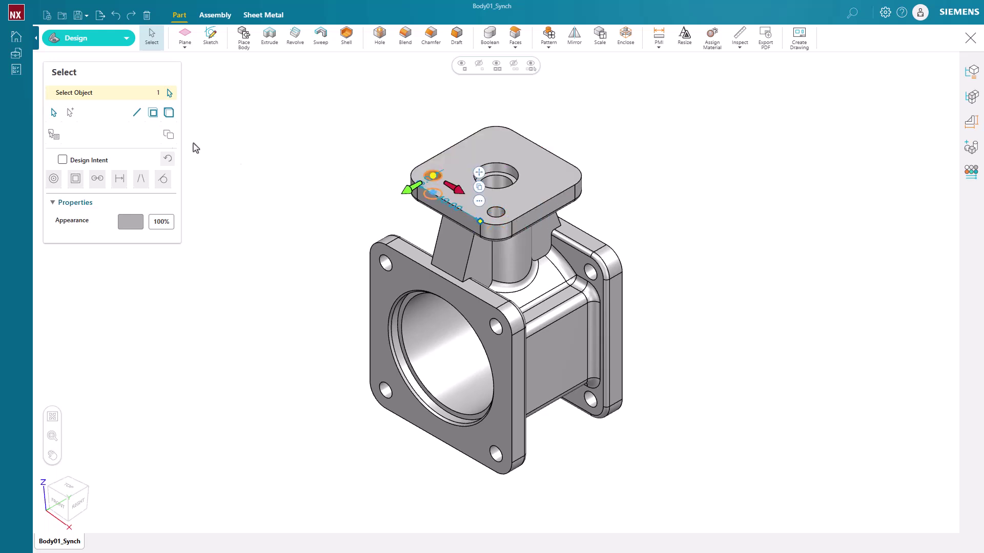
Add the front-corner hole to the selection and copy both small holes together across the top flange to its opposite side
left_click(72, 113)
left_click(496, 213)
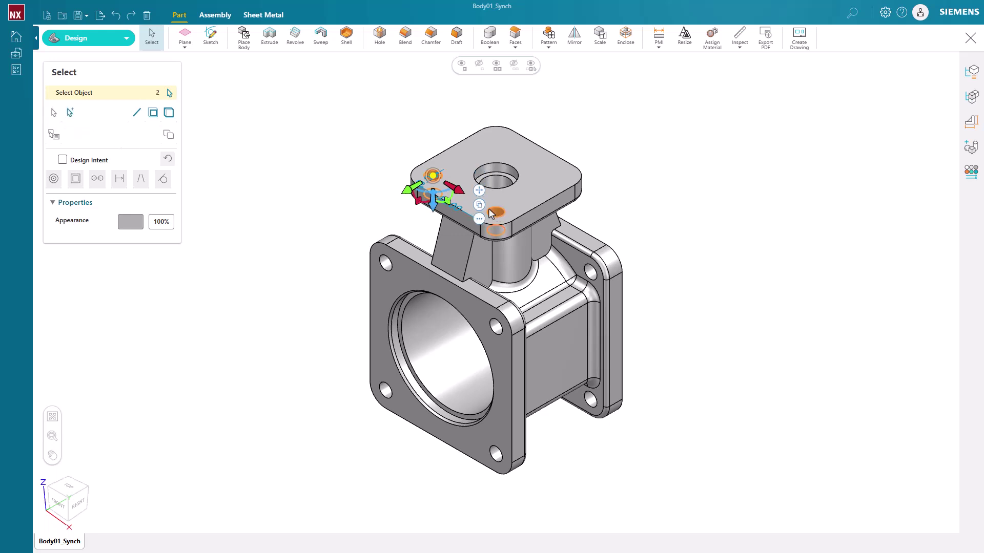
left_click_drag(444, 200, 561, 182)
middle_click(561, 182)
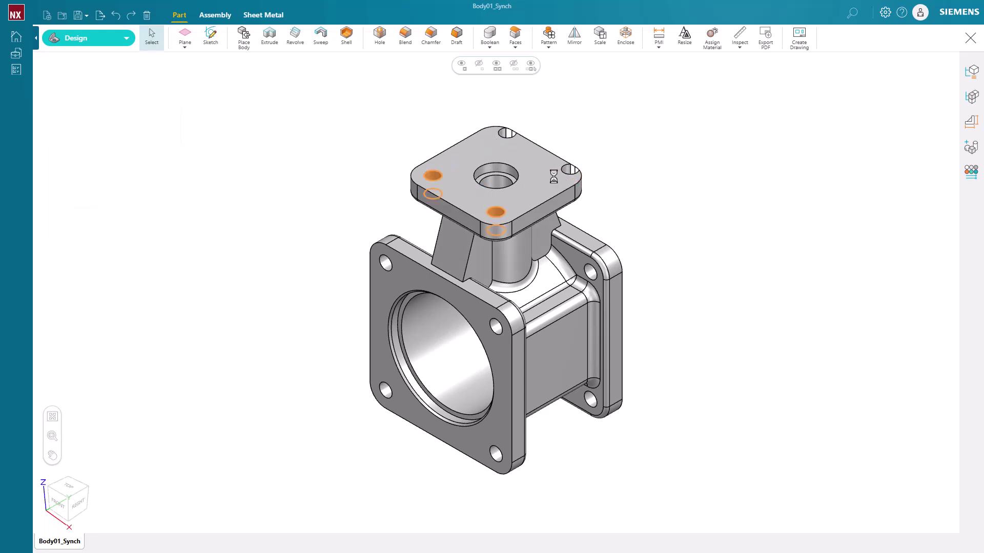